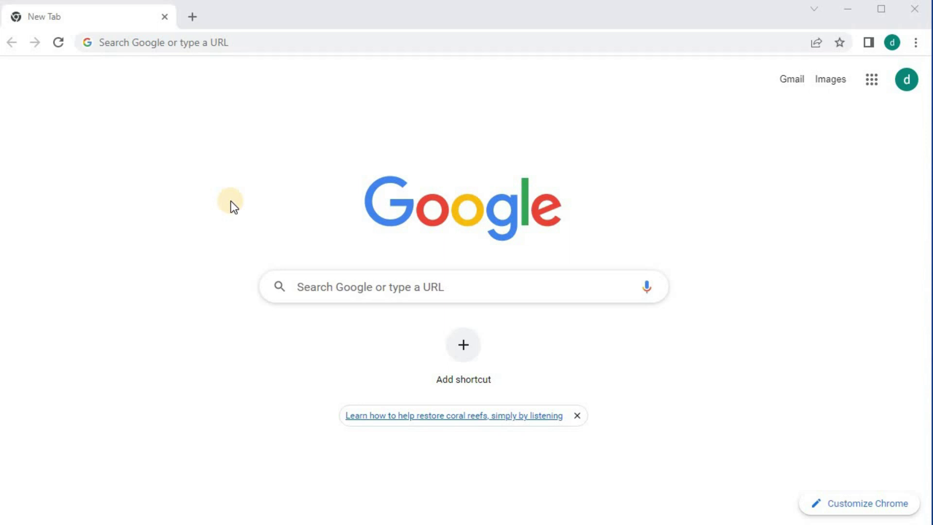
Search for 'tiktok', go to tiktok.com, and open your own TikTok profile
click(140, 41)
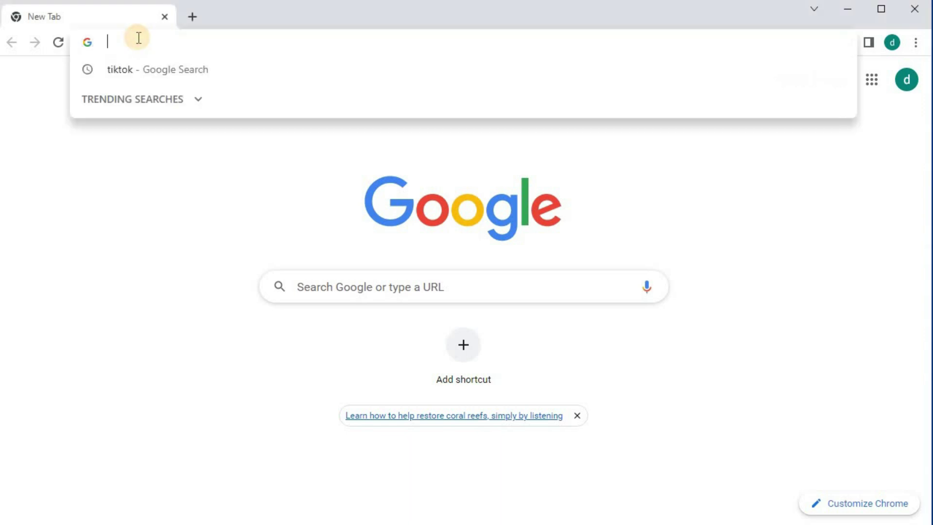
text(tiktok)
key(Return)
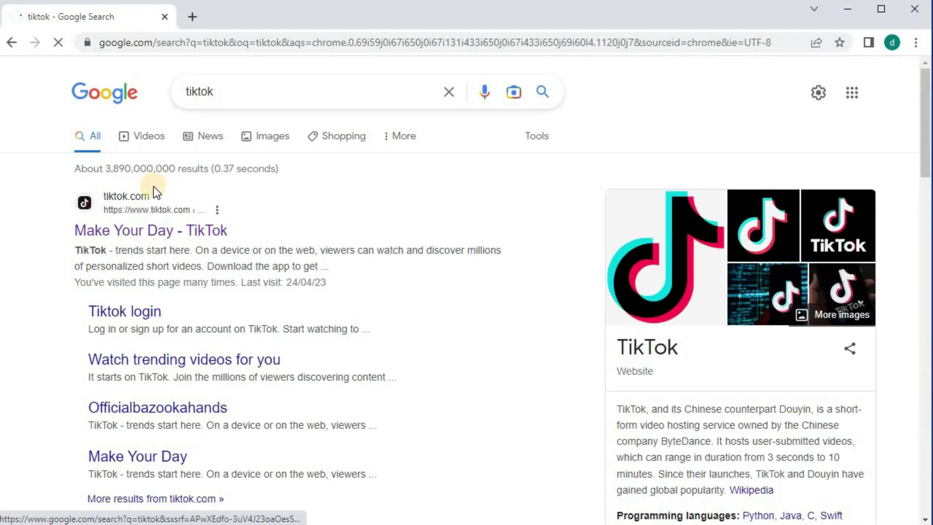
click(154, 231)
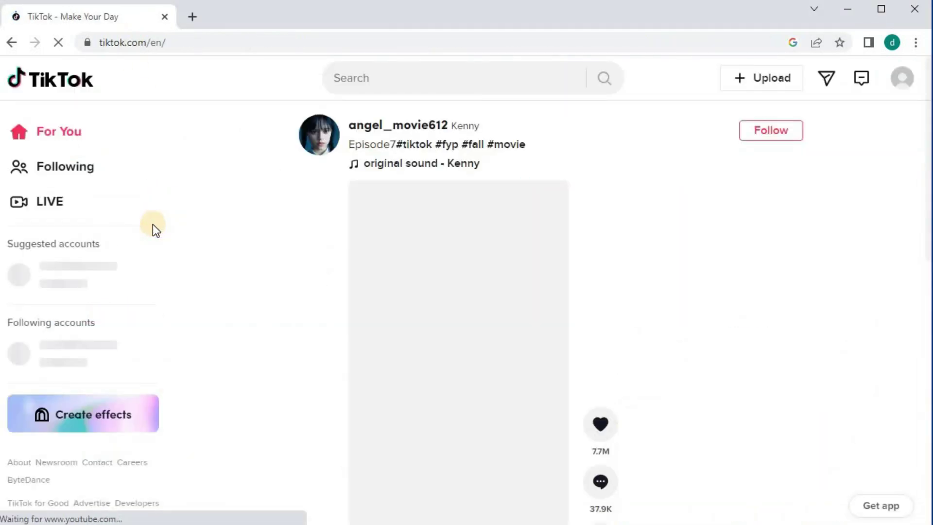
click(902, 77)
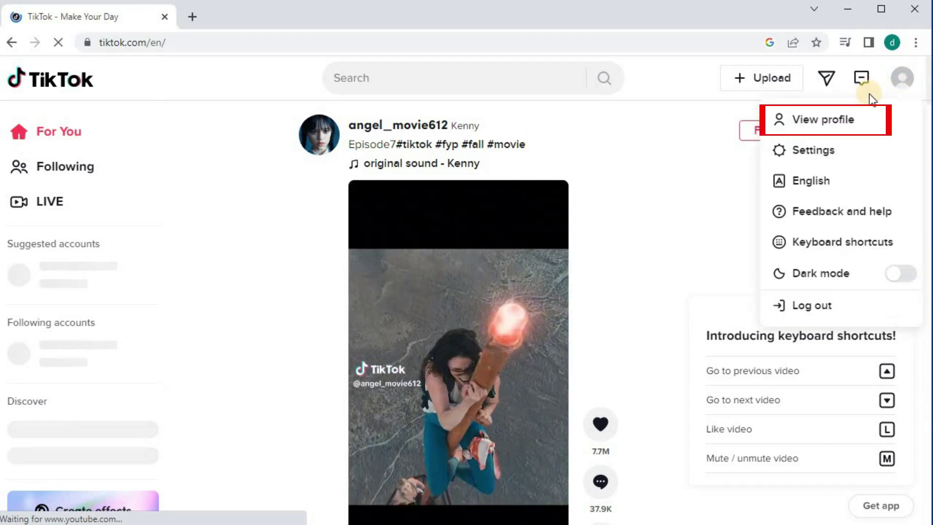
click(812, 123)
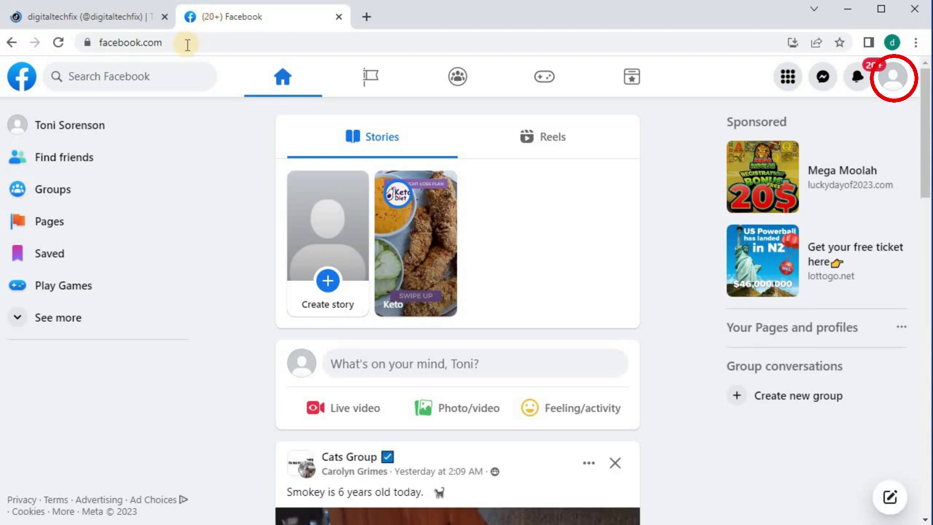
Switch Facebook profiles to Digital Tech Fix and open that Page from the sidebar
click(896, 76)
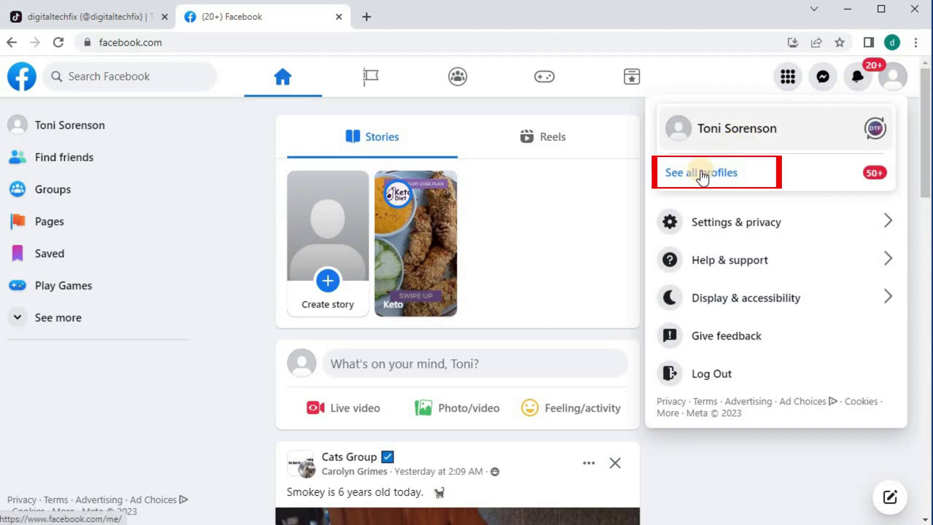
click(702, 175)
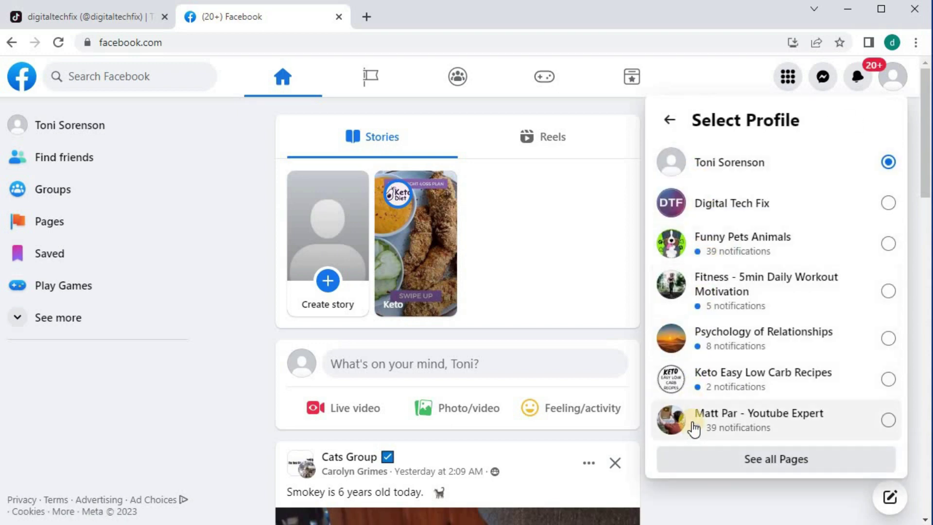
click(726, 202)
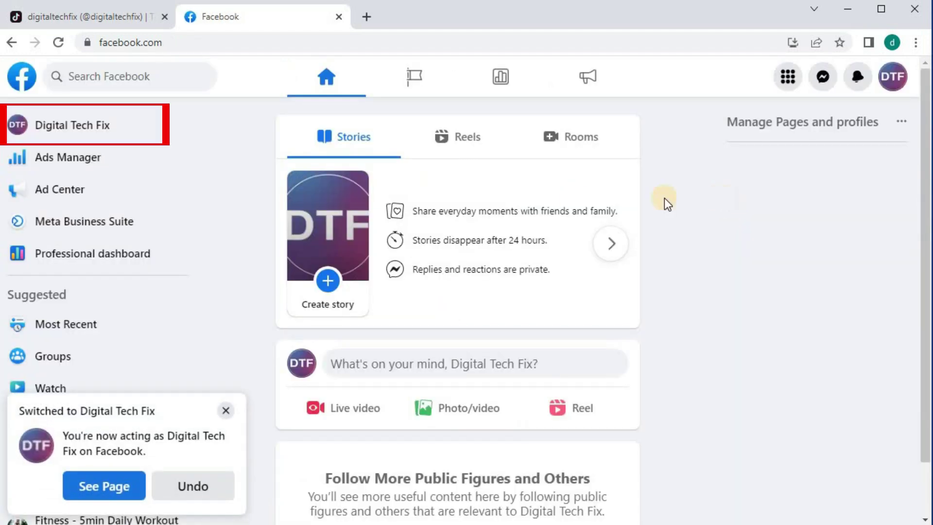
click(66, 132)
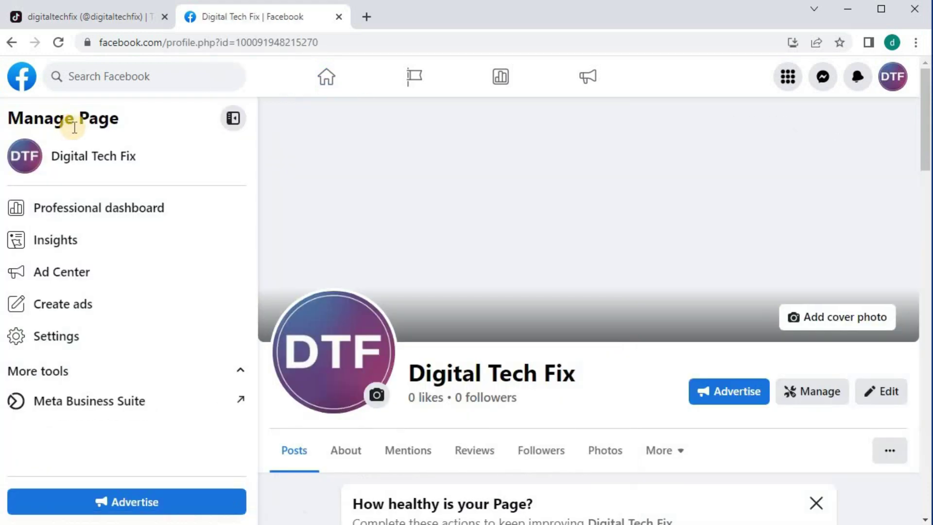
scroll(336, 278, down, 2)
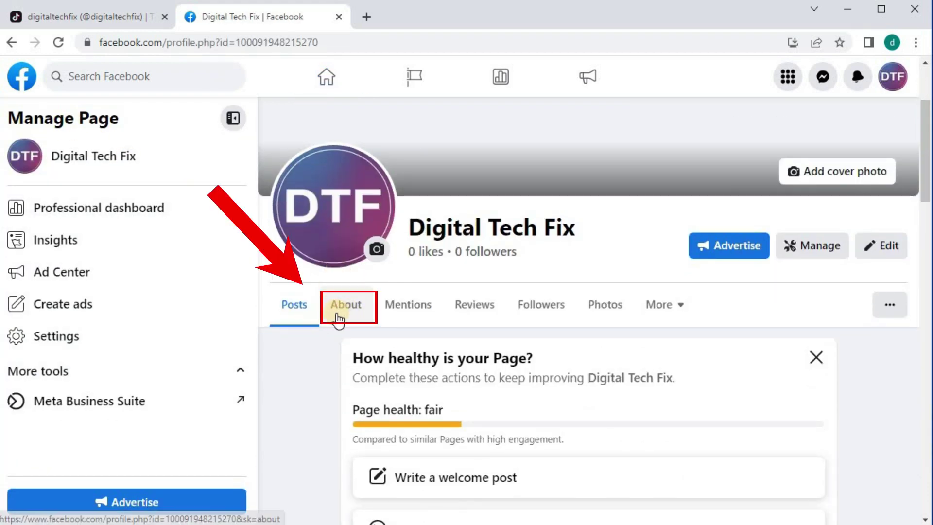
Show the Page's About section on Contact and basic info
click(349, 309)
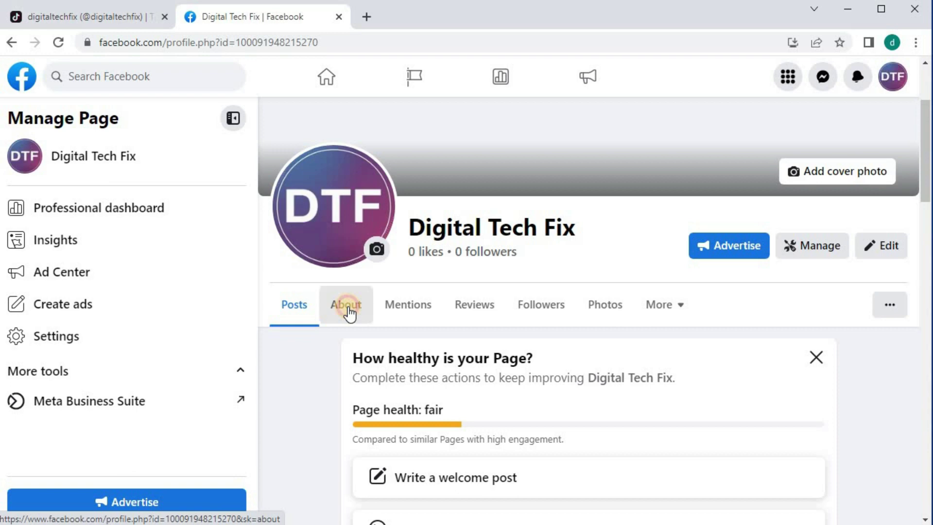
scroll(380, 313, down, 2)
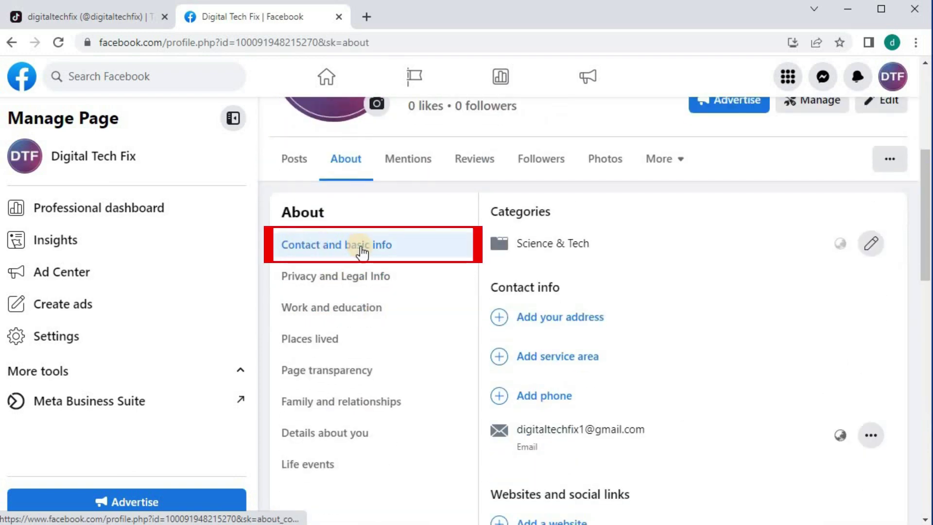
click(318, 248)
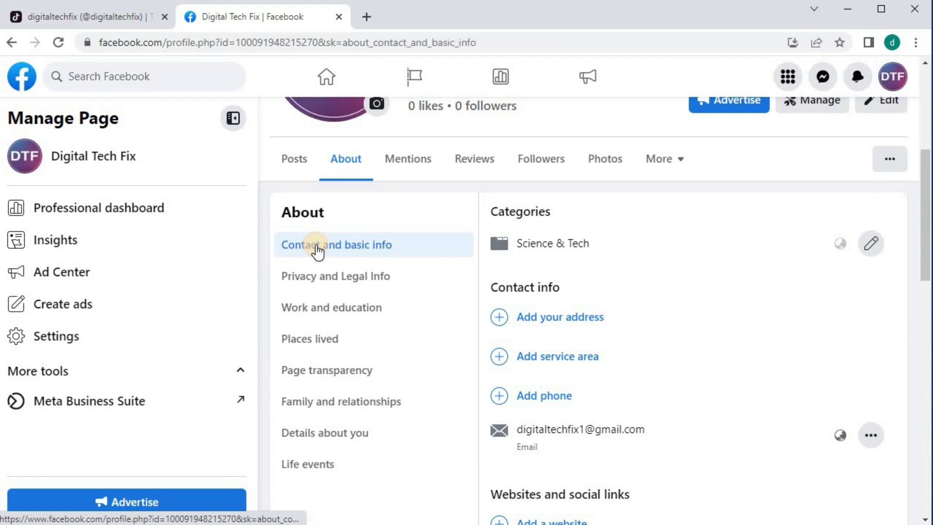
scroll(519, 291, down, 3)
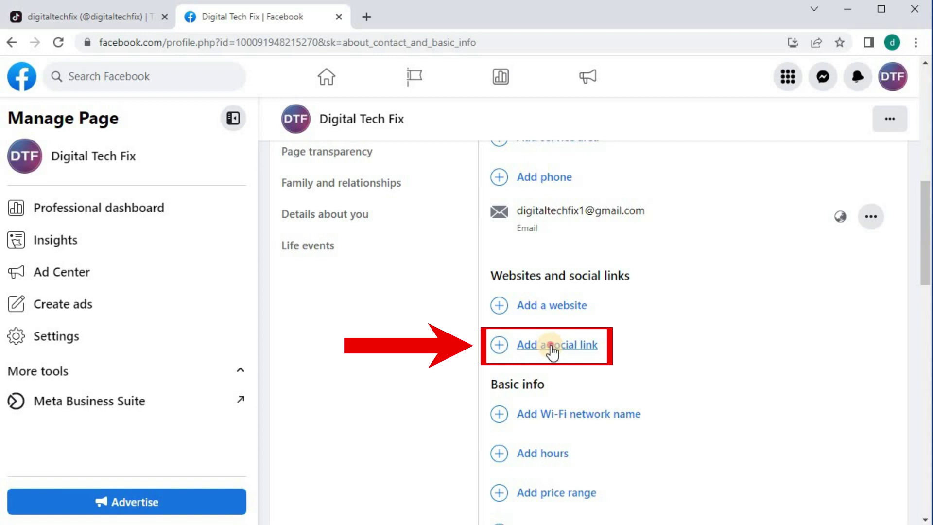
Add a new social link entry with TikTok as its platform
click(553, 350)
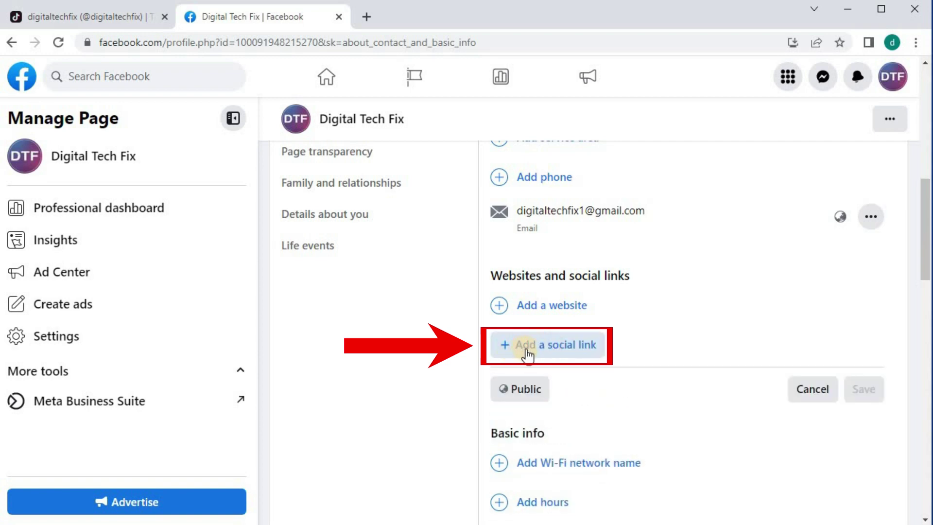
click(528, 350)
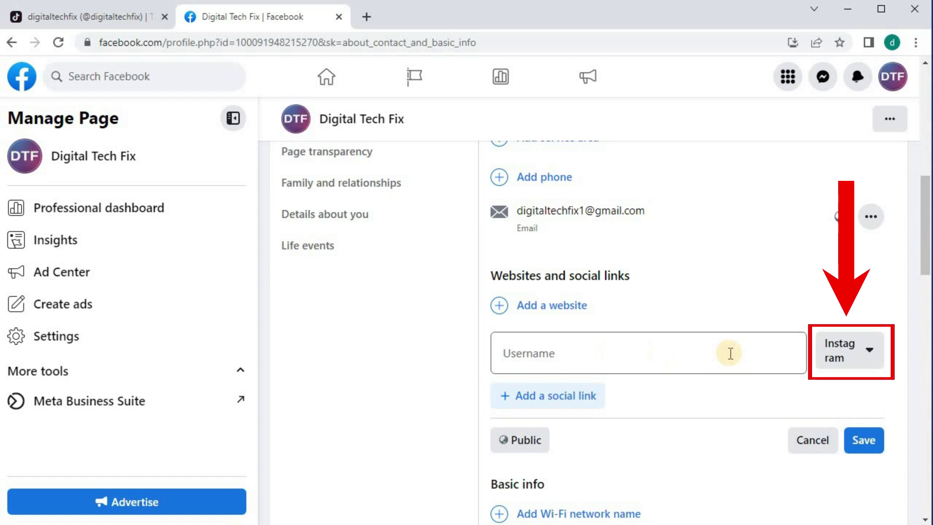
click(867, 350)
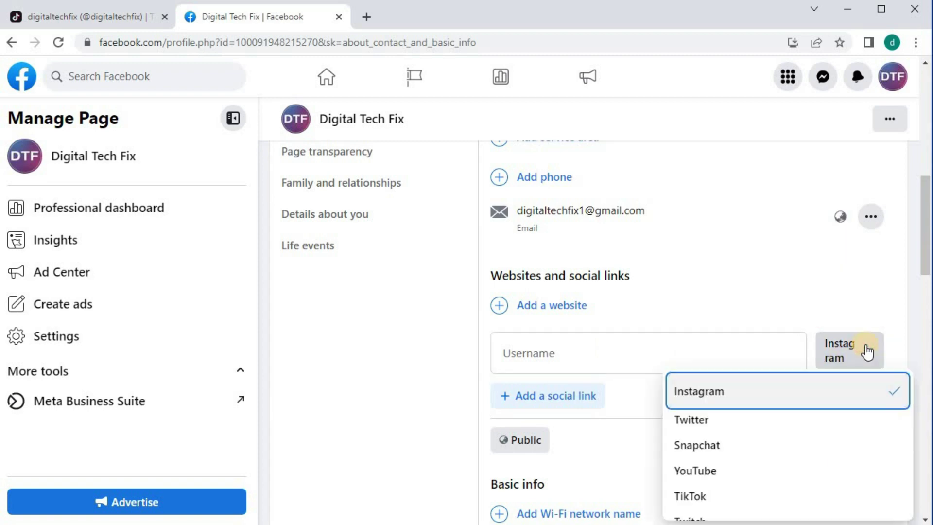
click(705, 499)
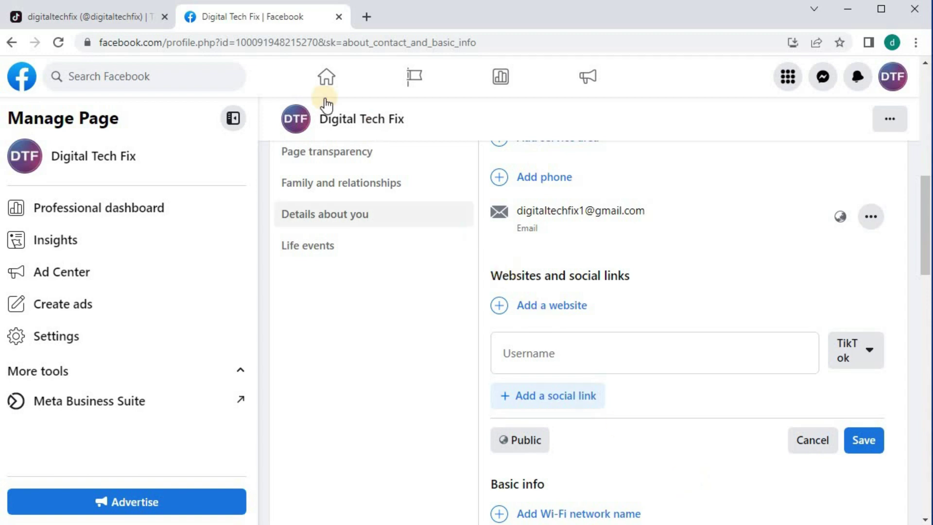
Copy the digitaltechfix profile URL from the TikTok tab's address bar
click(90, 20)
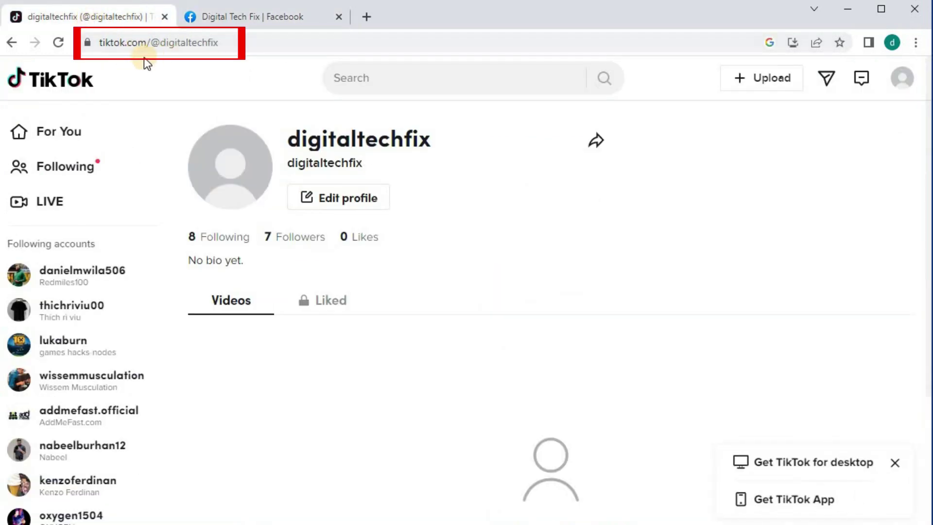
right_click(159, 43)
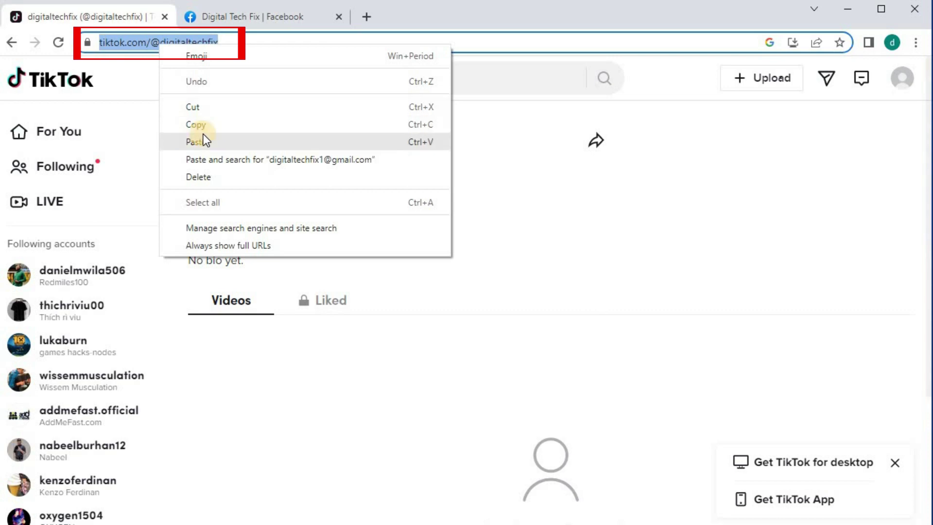
click(196, 124)
Paste the TikTok URL into Username, trim it to 'digitaltechfix', and save
click(231, 17)
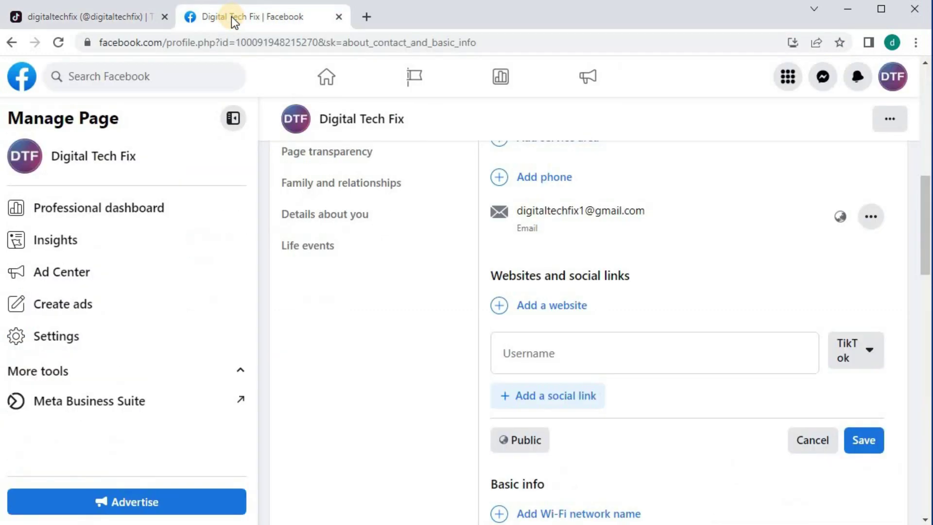
click(562, 361)
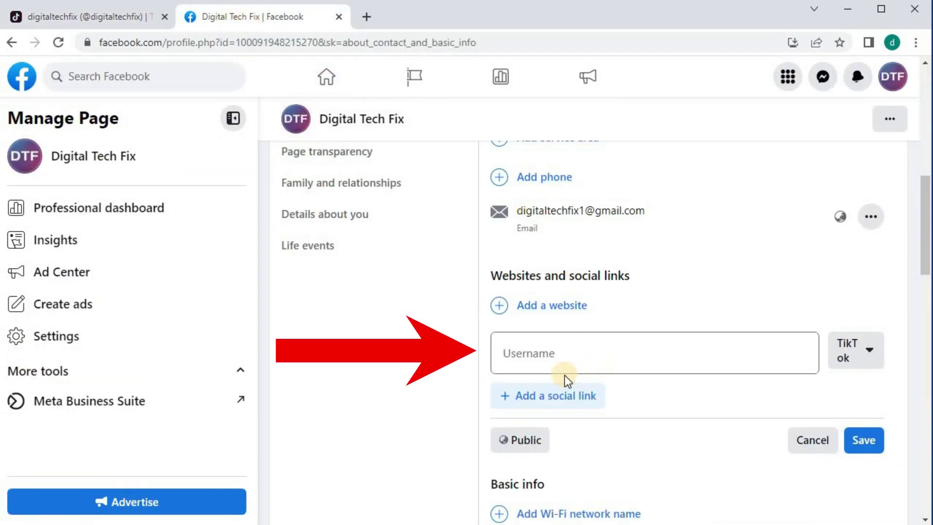
click(540, 352)
right_click(539, 352)
click(587, 461)
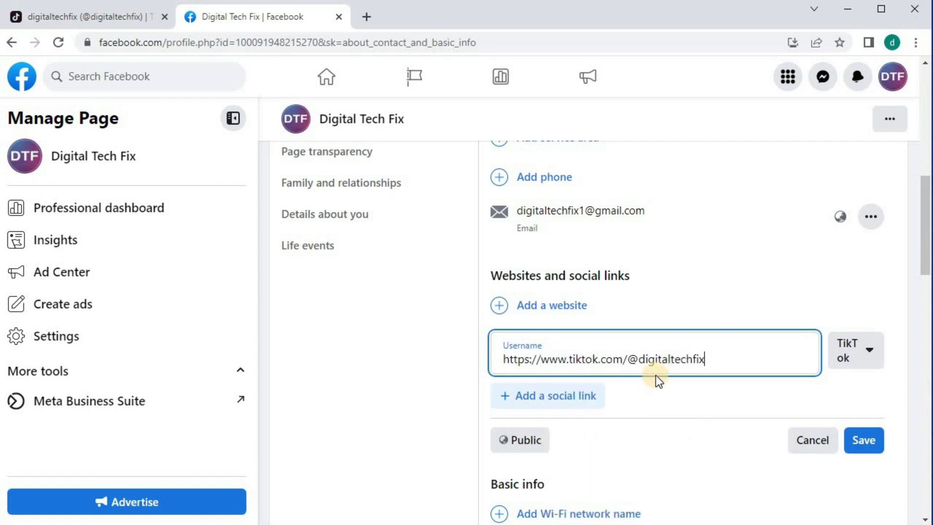
drag(639, 359, 494, 361)
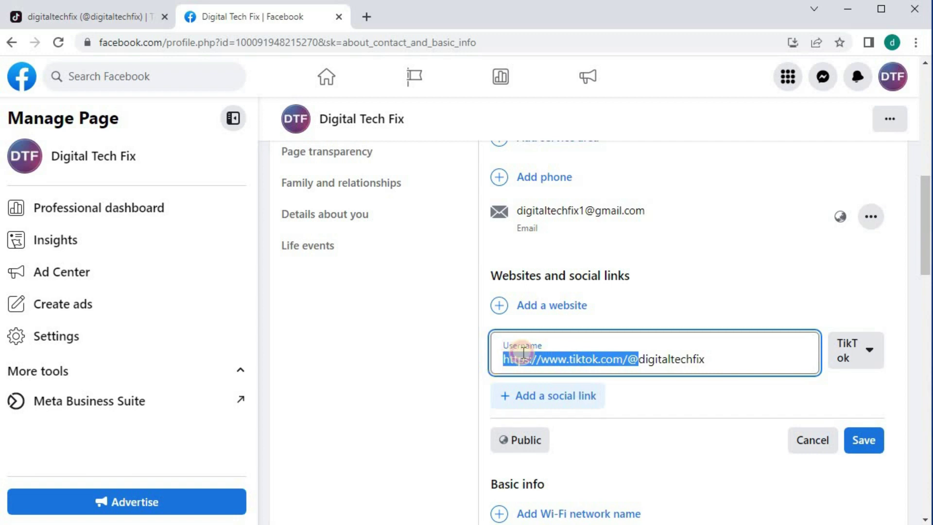
key(BackSpace)
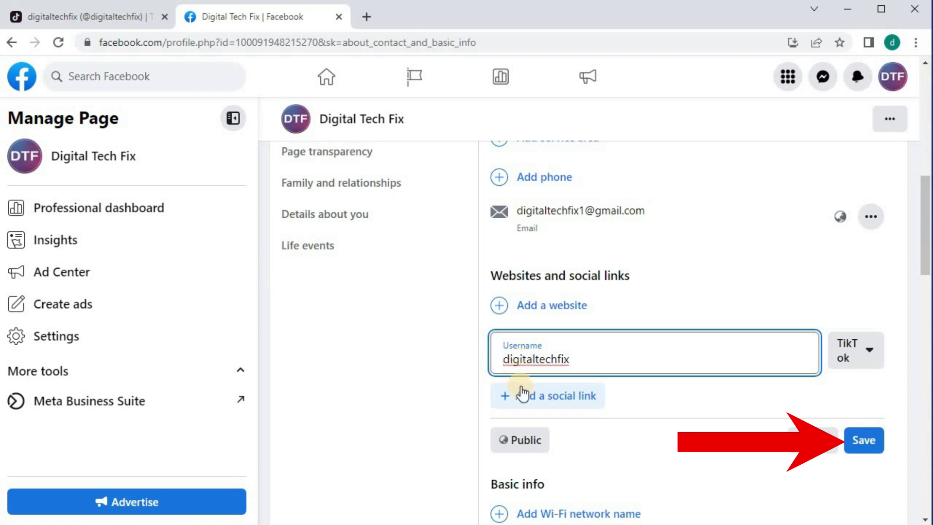
click(863, 440)
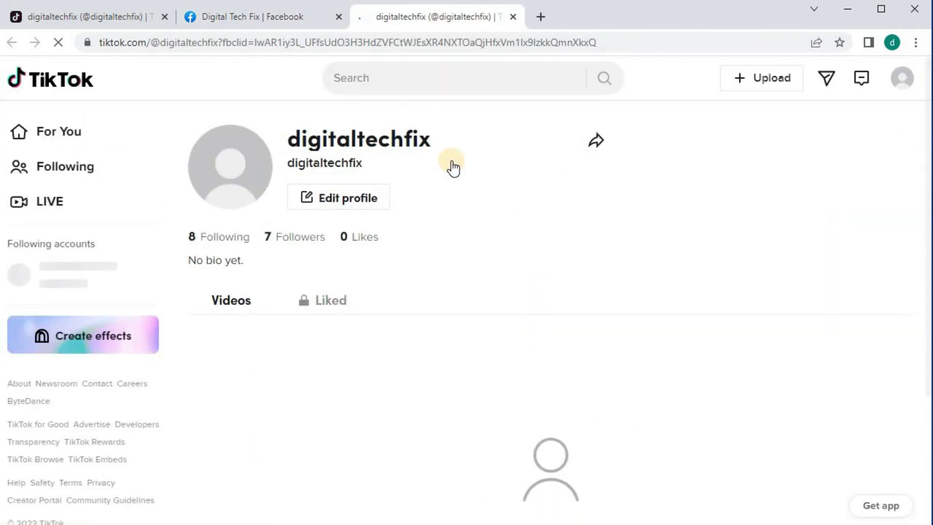
Return to the Digital Tech Fix Facebook Page tab
click(243, 18)
scroll(565, 290, up, 5)
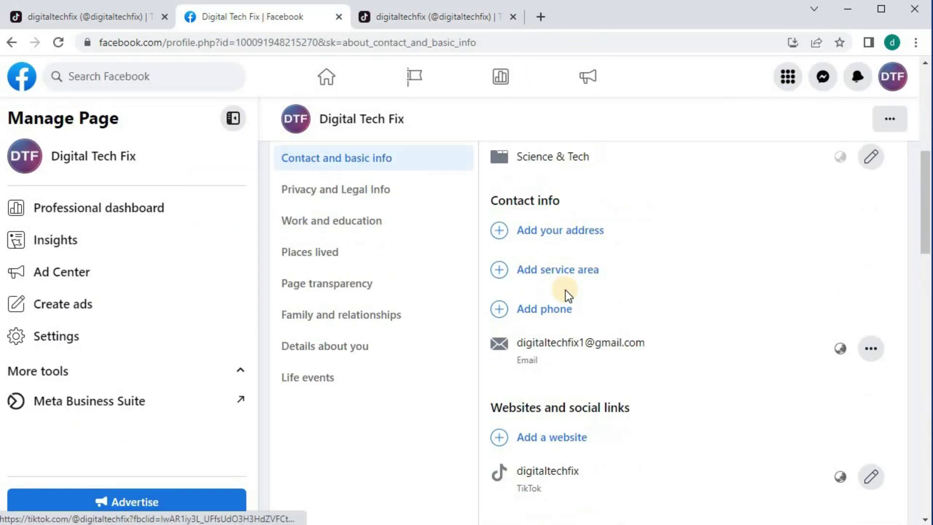
scroll(565, 289, up, 5)
scroll(565, 290, up, 5)
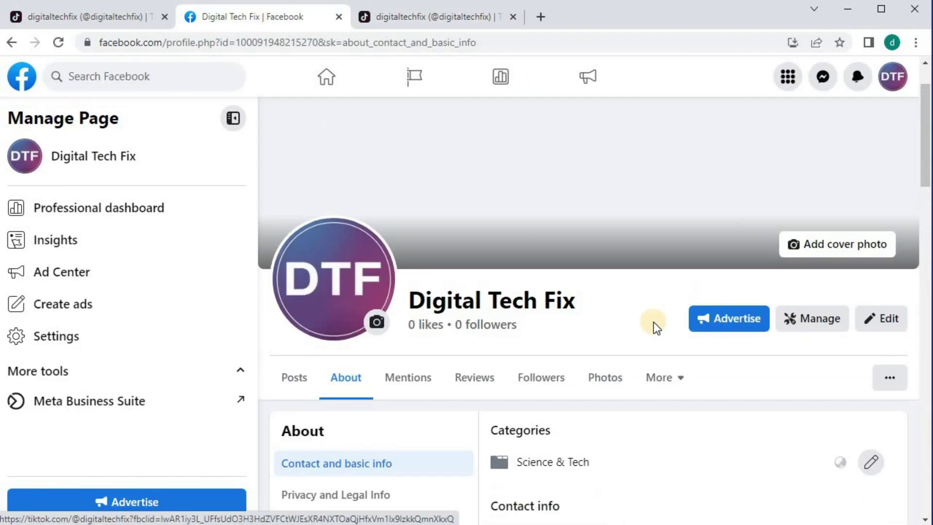
Preview the Page with View As and follow its Intro TikTok link to digitaltechfix
click(893, 379)
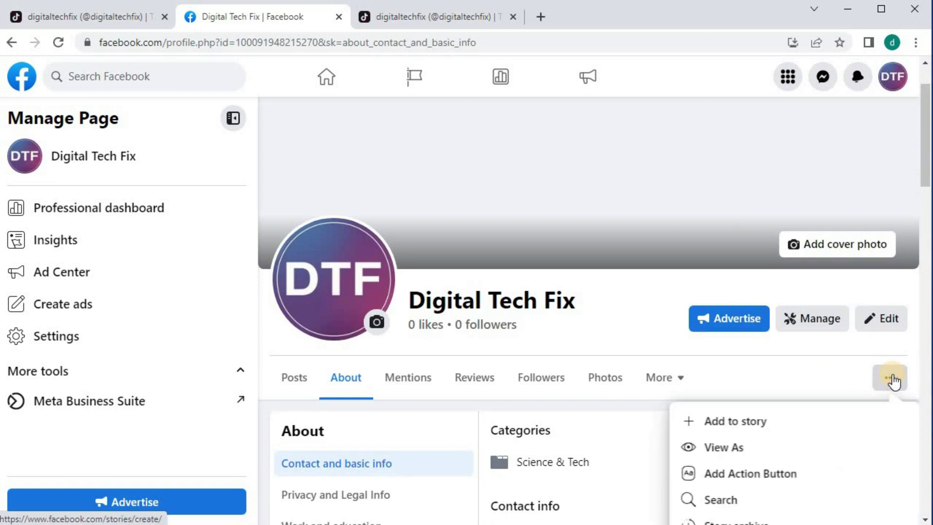
click(717, 450)
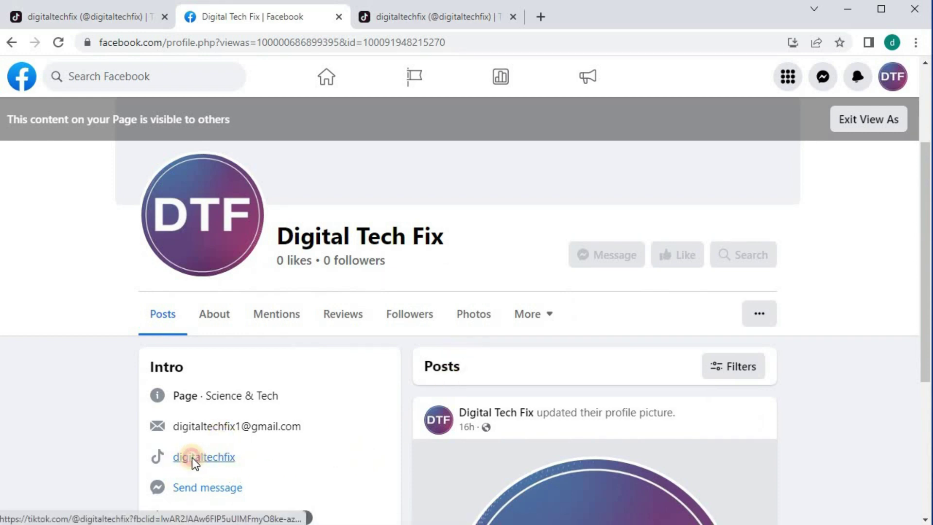
click(191, 457)
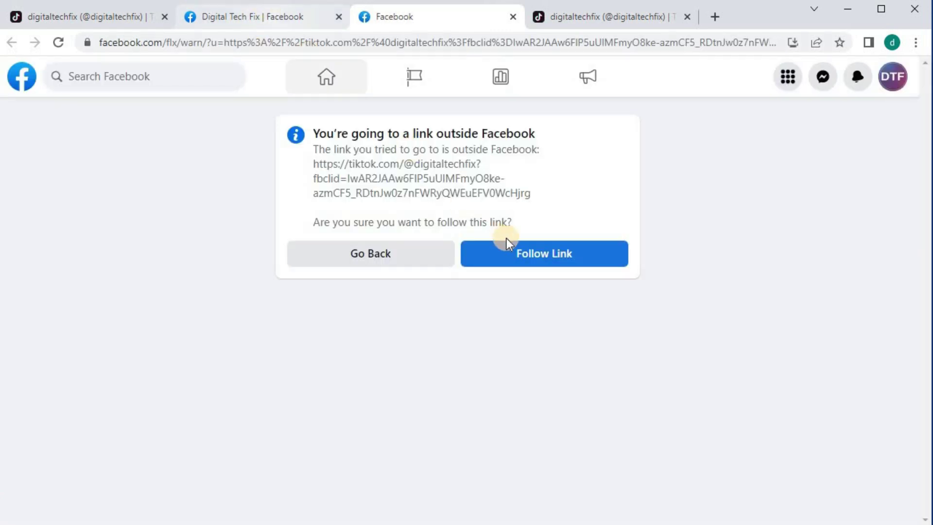
click(525, 253)
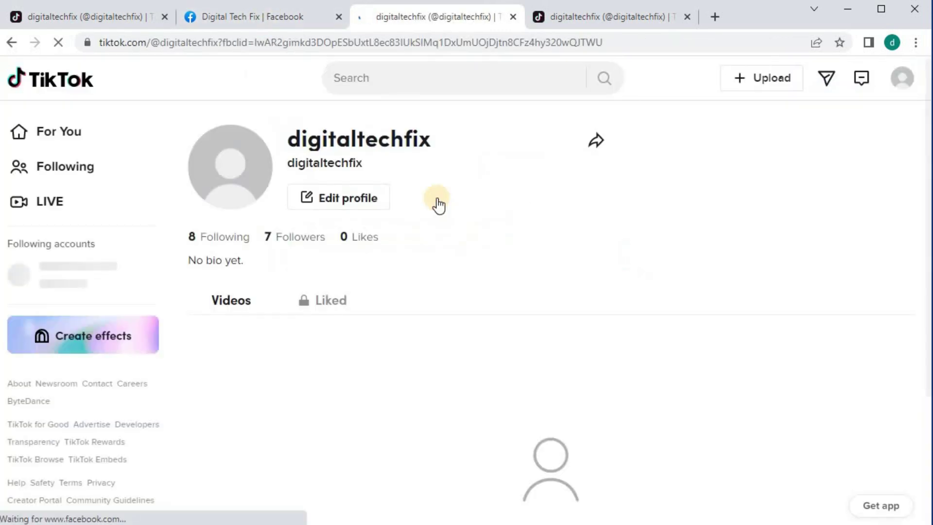
click(265, 17)
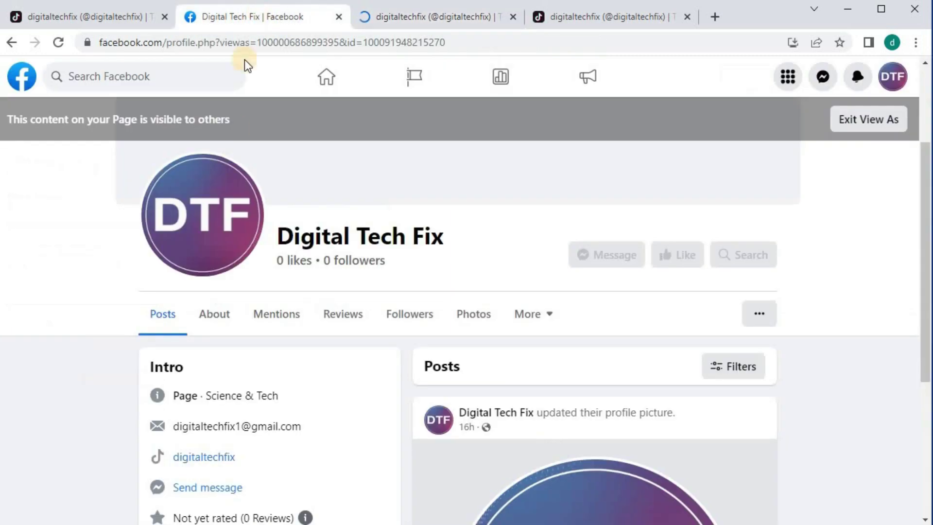